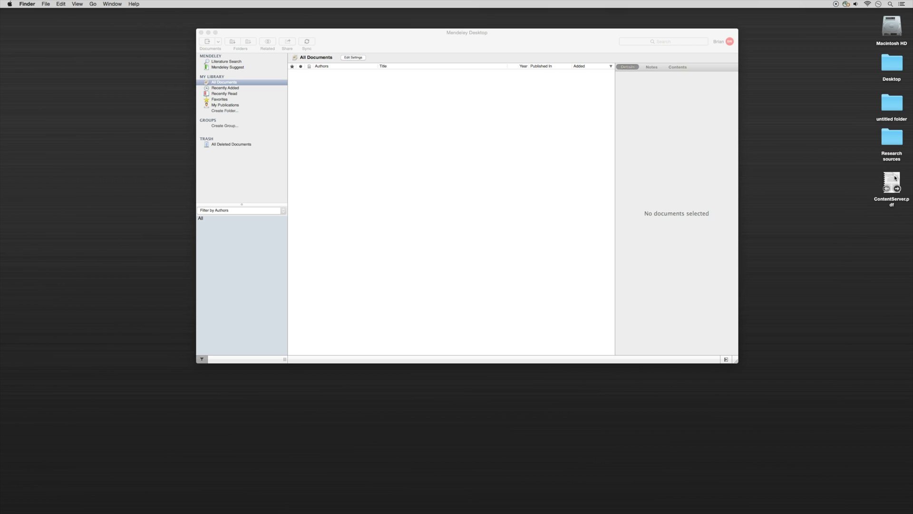
- Select the ContentServer.pdf file on the desktop for importing
left_click(894, 178)
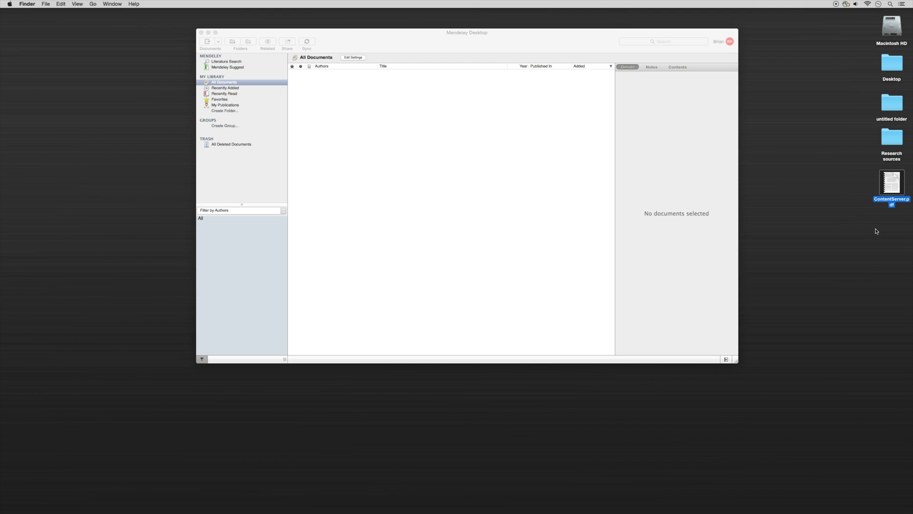
- Import ContentServer.pdf into All Documents as Hove et al.'s 2014 article and view its authors
mouse_move(893, 185)
left_mouse_down()
mouse_move(774, 166)
mouse_move(405, 145)
left_mouse_up()
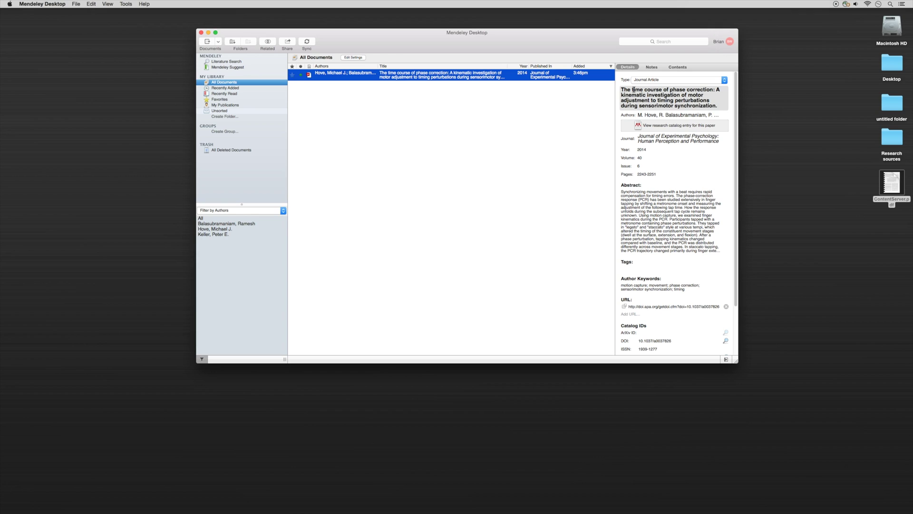
left_click(655, 115)
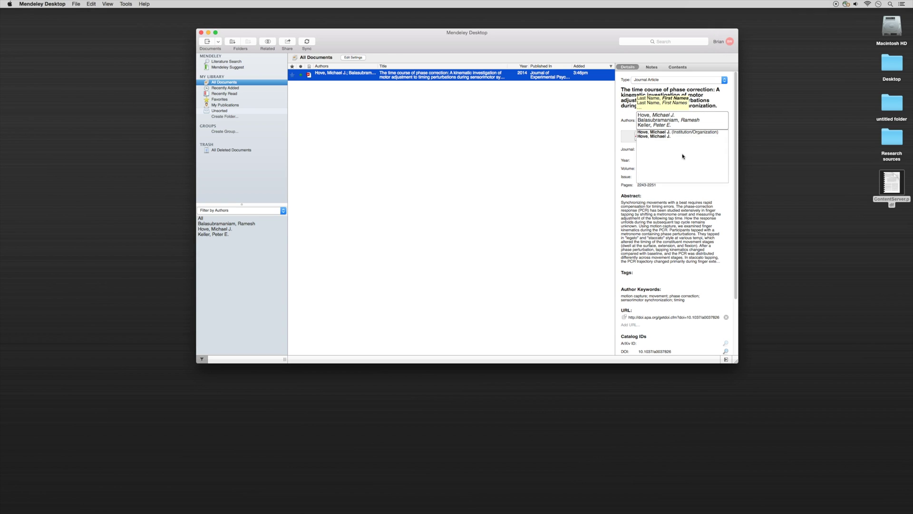
- Review the Hove et al. authors and details, then open the paper's PDF in the reader
left_click(624, 127)
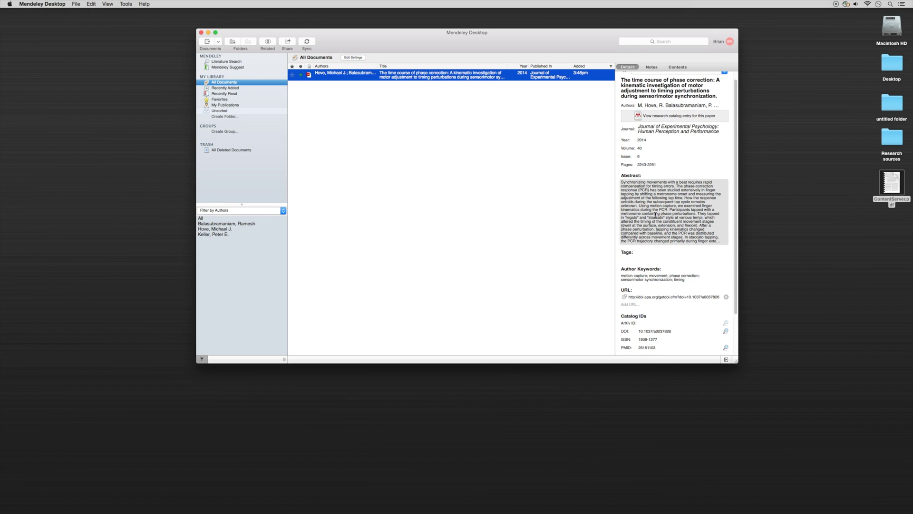
scroll(656, 209, "down", 3)
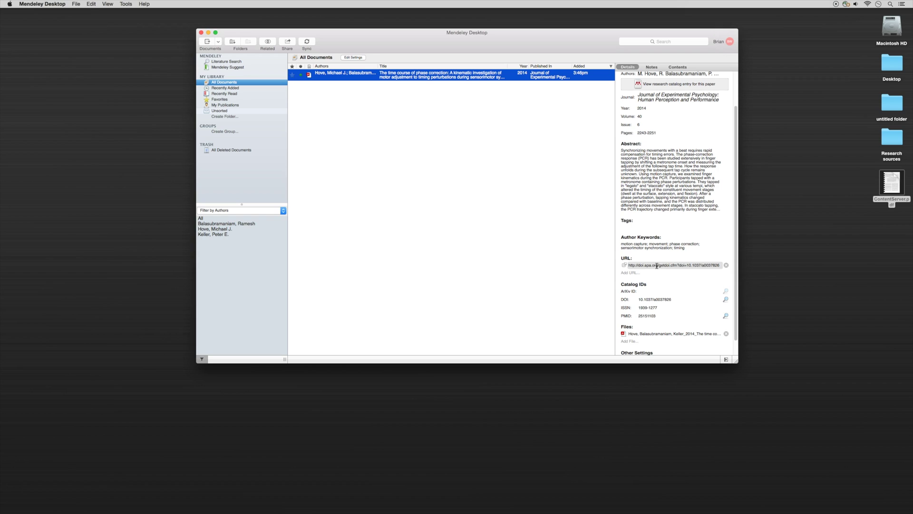
scroll(657, 266, "down", 2)
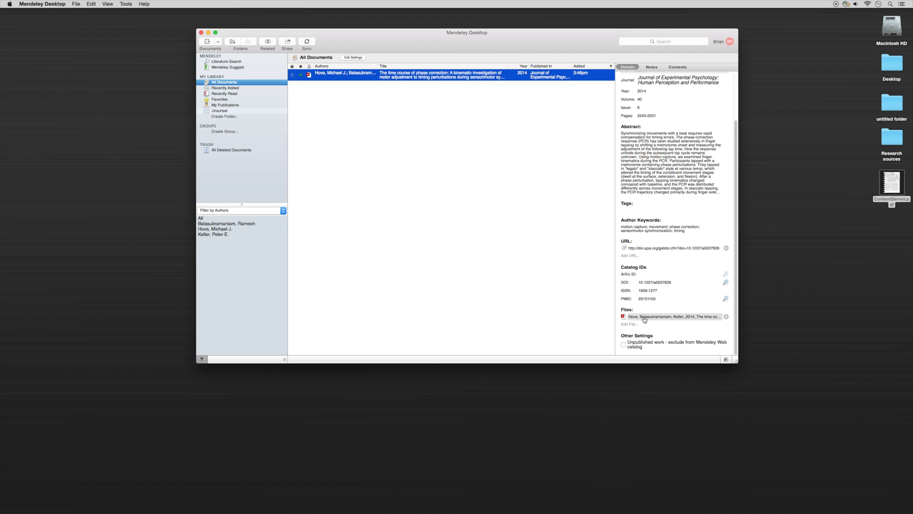
left_click(434, 121)
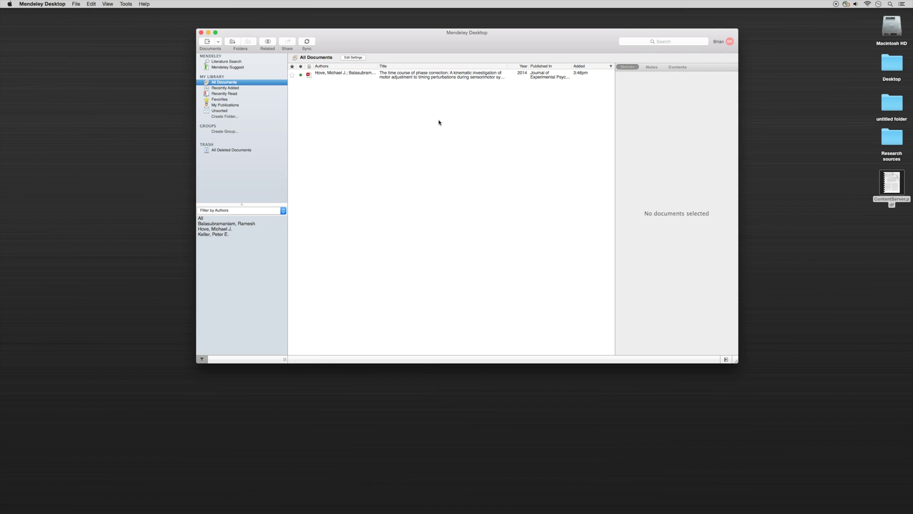
double_click(429, 77)
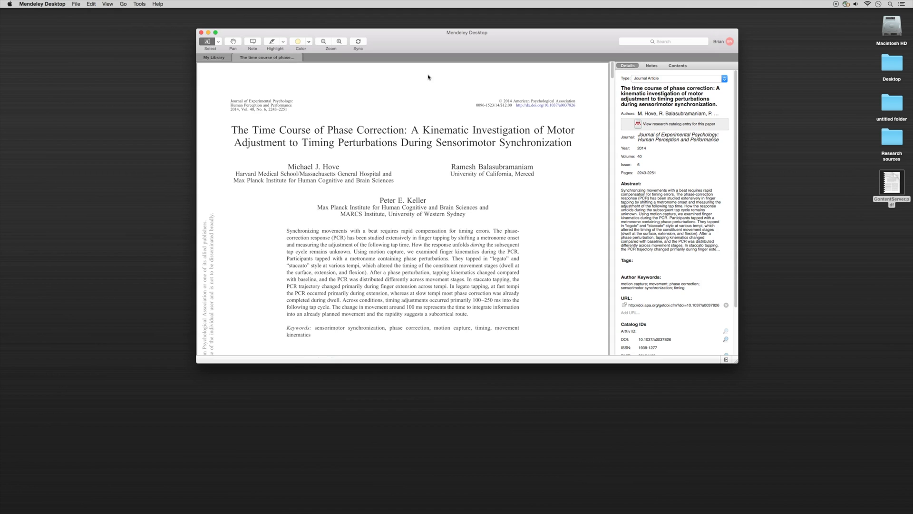
- Read through the Hove et al. phase-correction PDF in the reader
scroll(405, 230, "down", 1)
scroll(404, 231, "down", 1)
scroll(403, 232, "down", 3)
scroll(403, 233, "down", 1)
scroll(404, 232, "down", 3)
scroll(403, 233, "up", 5)
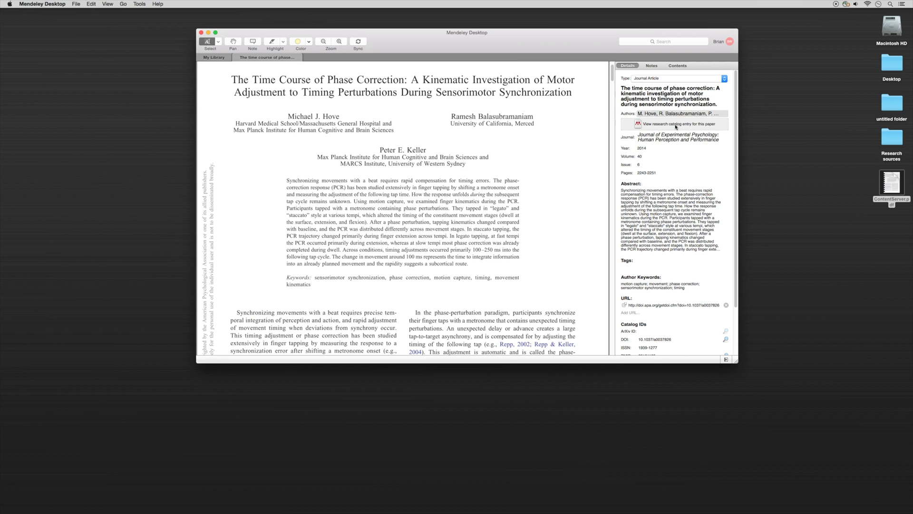
scroll(677, 316, "down", 3)
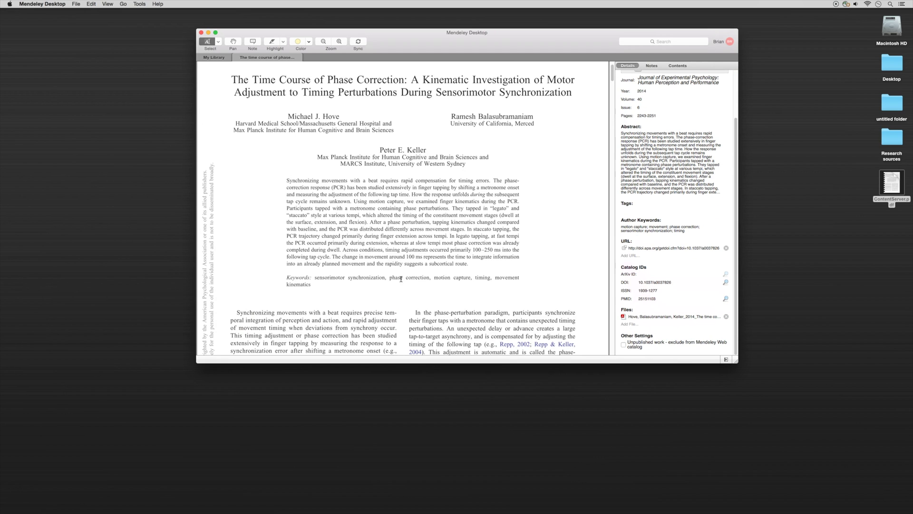
scroll(409, 279, "down", 1)
scroll(409, 279, "down", 5)
scroll(410, 279, "up", 6)
left_click(370, 392)
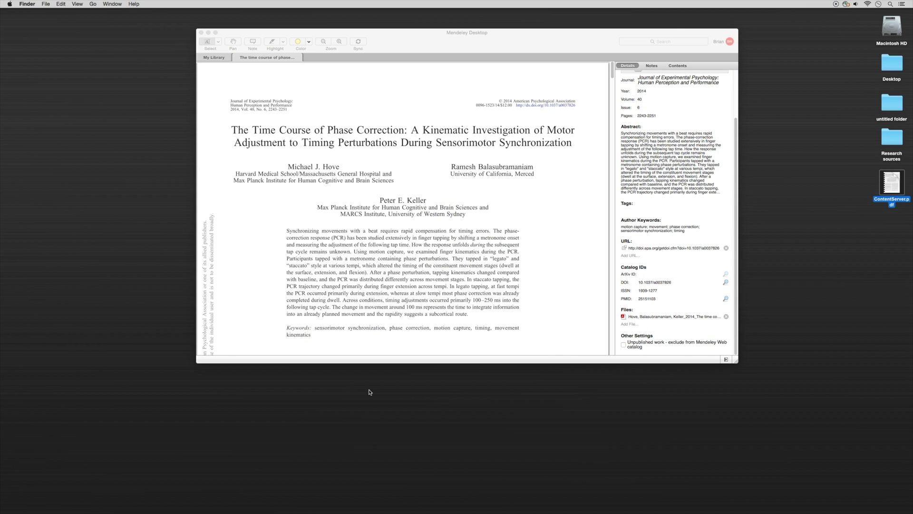
left_click(440, 245)
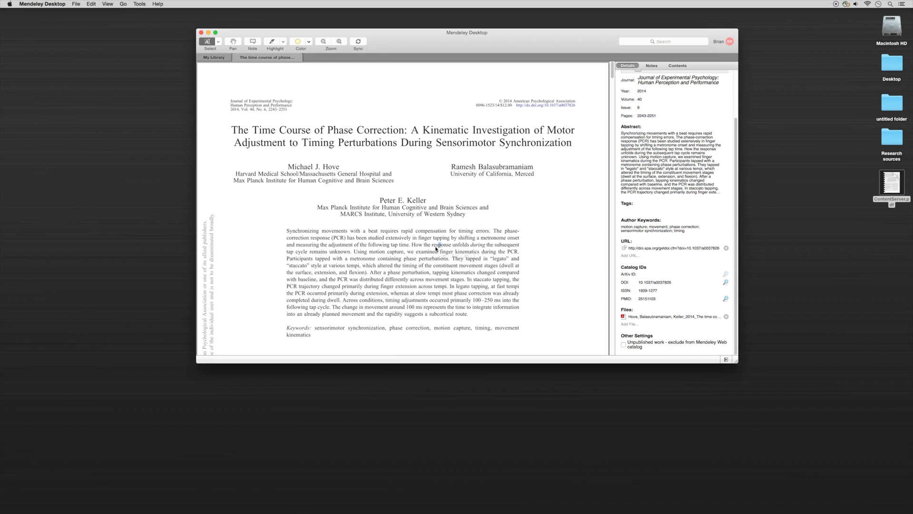
left_click(440, 208)
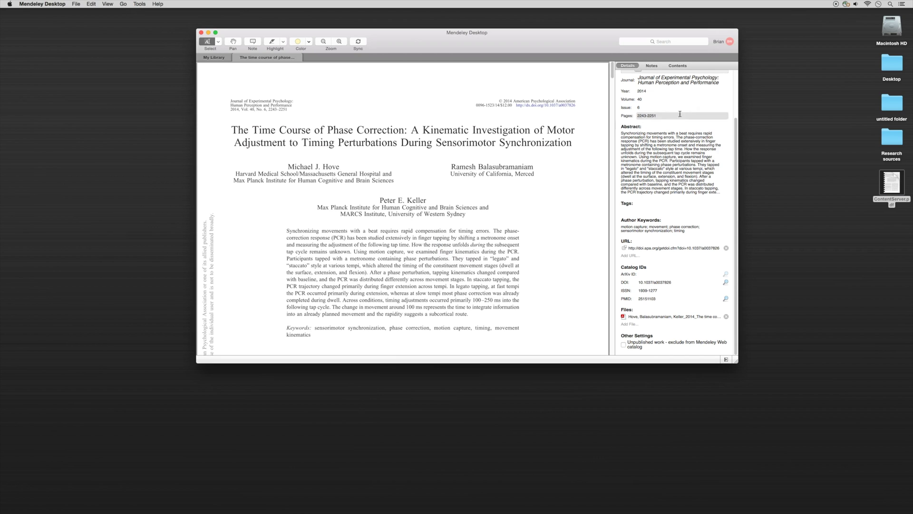
scroll(663, 121, "up", 3)
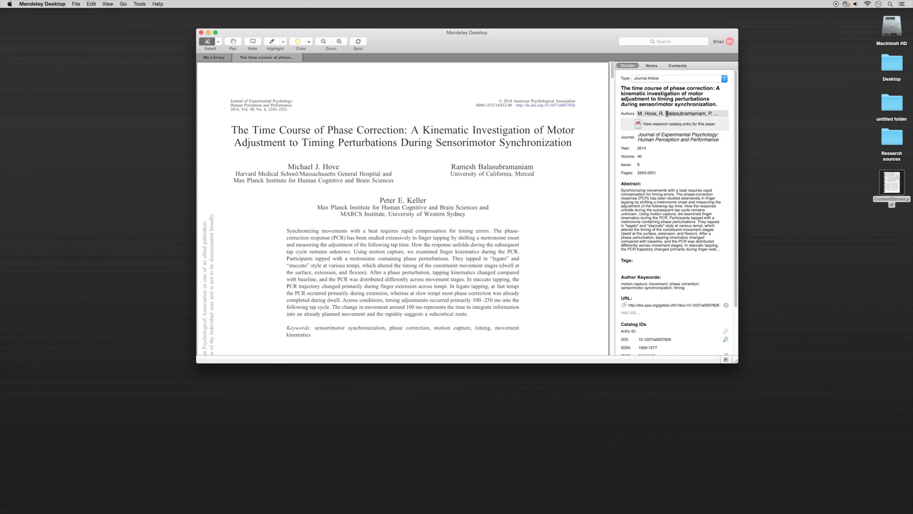
- Compare the Authors field in Details against the author names printed in the PDF
left_click(664, 114)
left_click(490, 124)
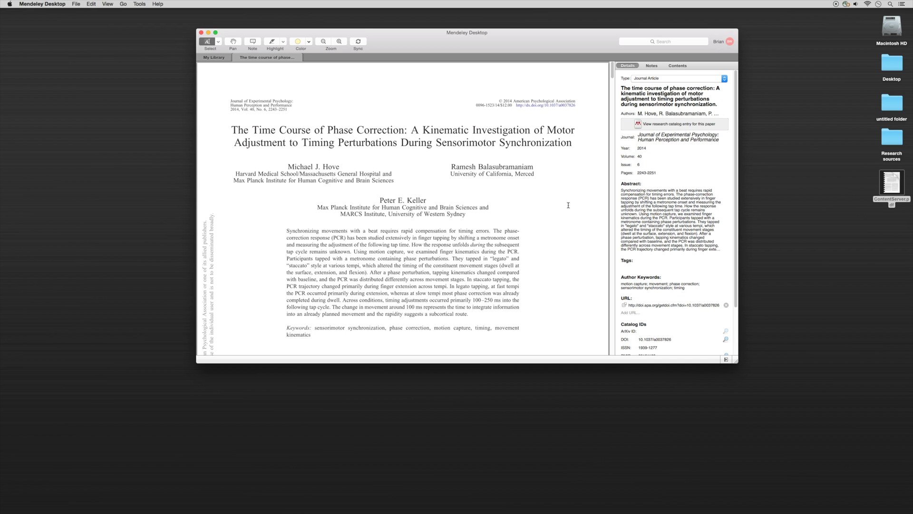
scroll(550, 207, "down", 1)
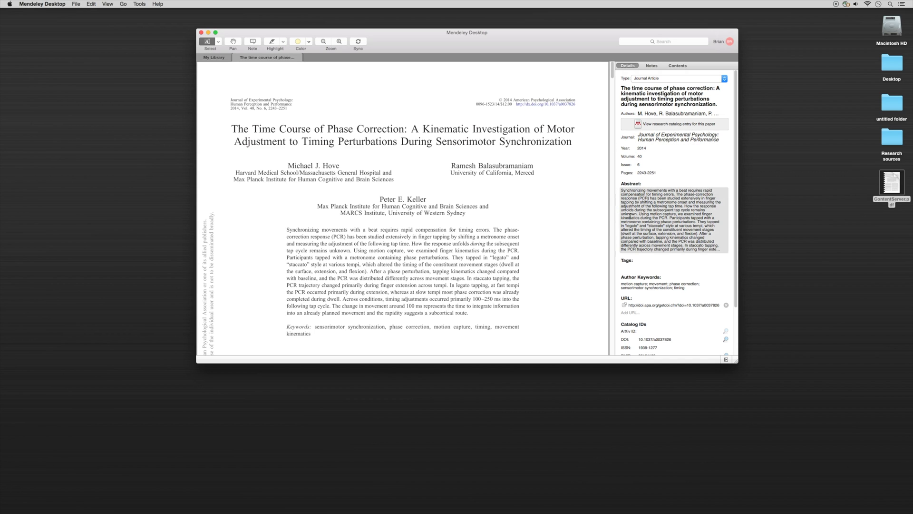
scroll(547, 195, "down", 3)
scroll(543, 189, "up", 3)
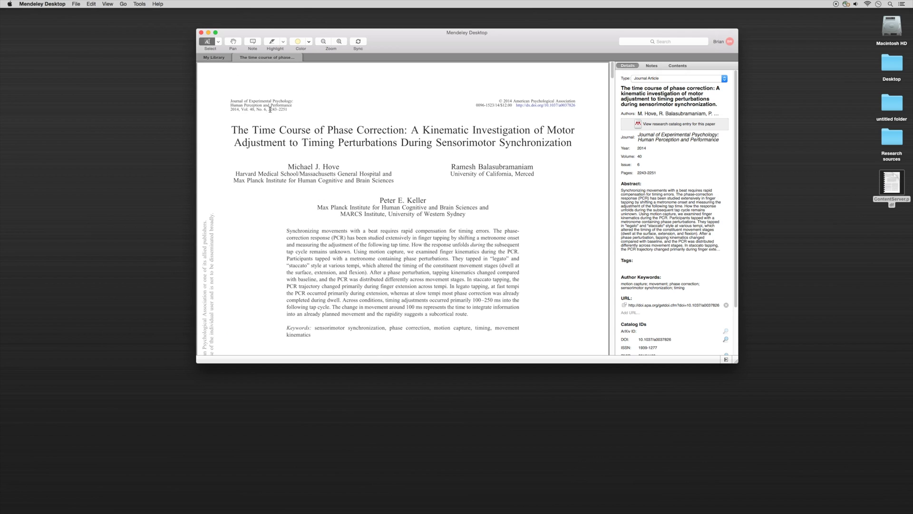
scroll(687, 205, "down", 5)
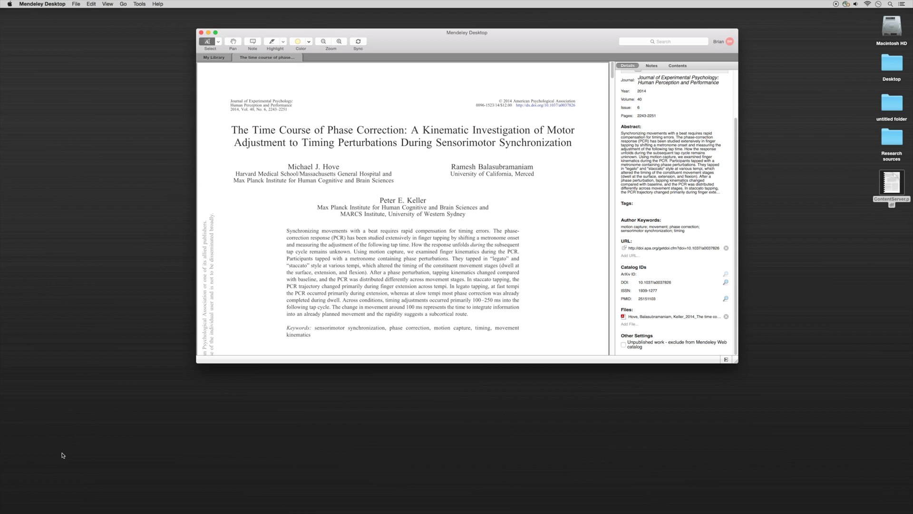
- Close the paper's reader tab and open the Research sources folder on the desktop
left_click(239, 57)
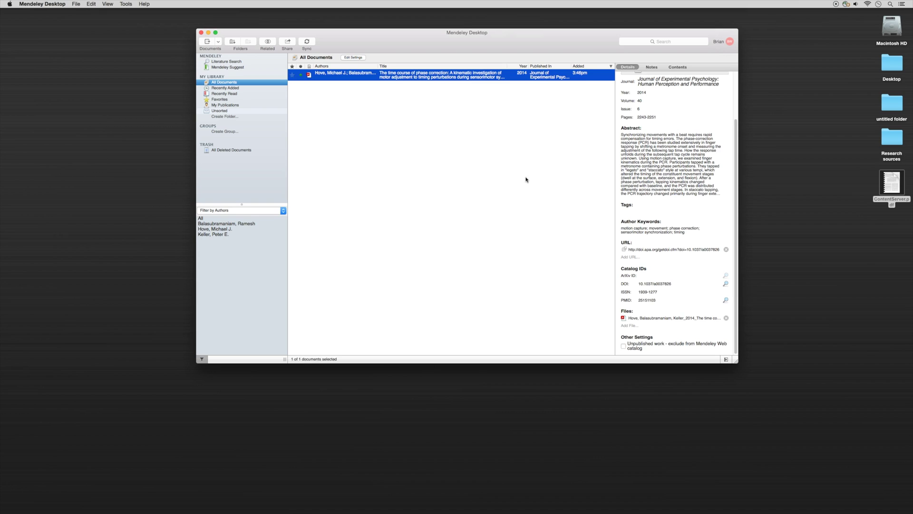
left_click(577, 181)
left_click(824, 134)
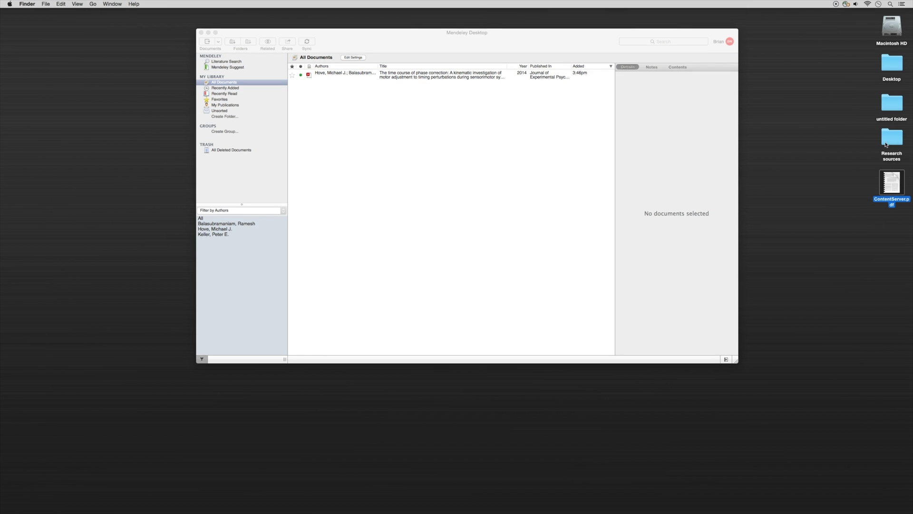
double_click(891, 135)
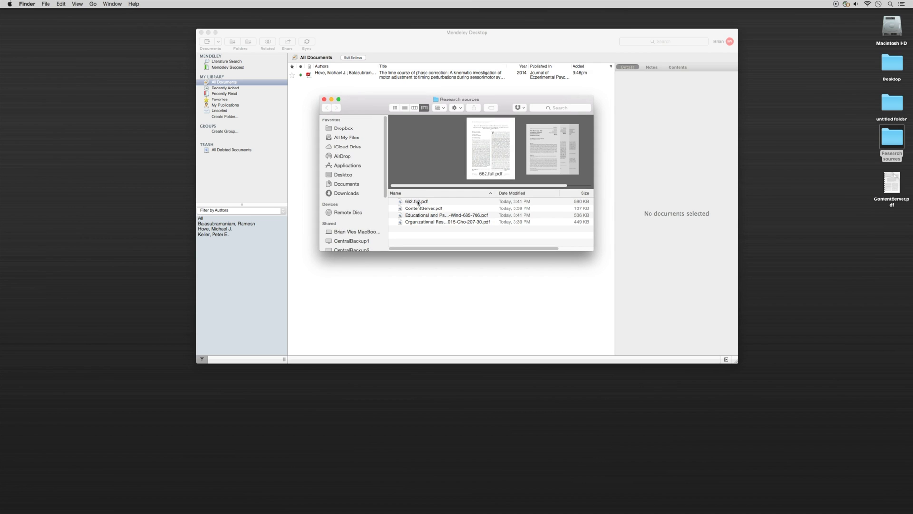
- Preview the Research sources PDFs, including 662.full.pdf, then close the folder window
left_click(422, 224)
left_click(420, 215)
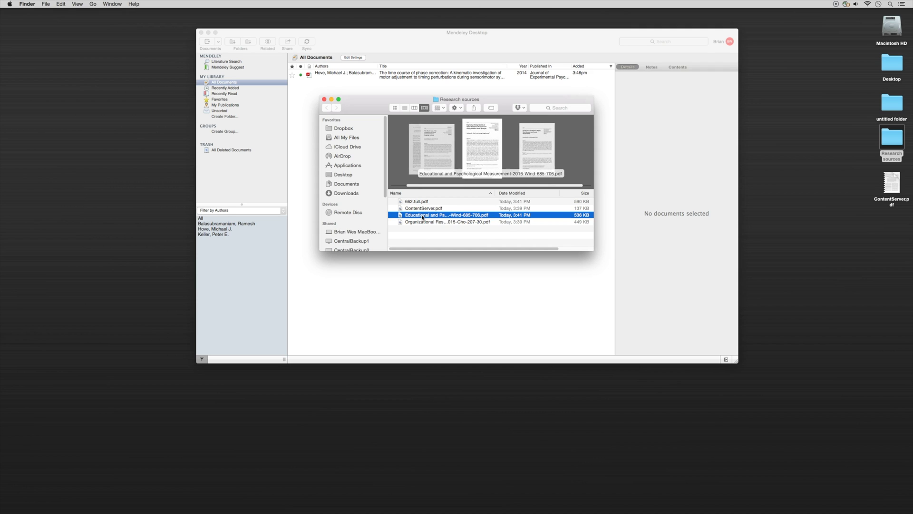
key("Up")
key("Up")
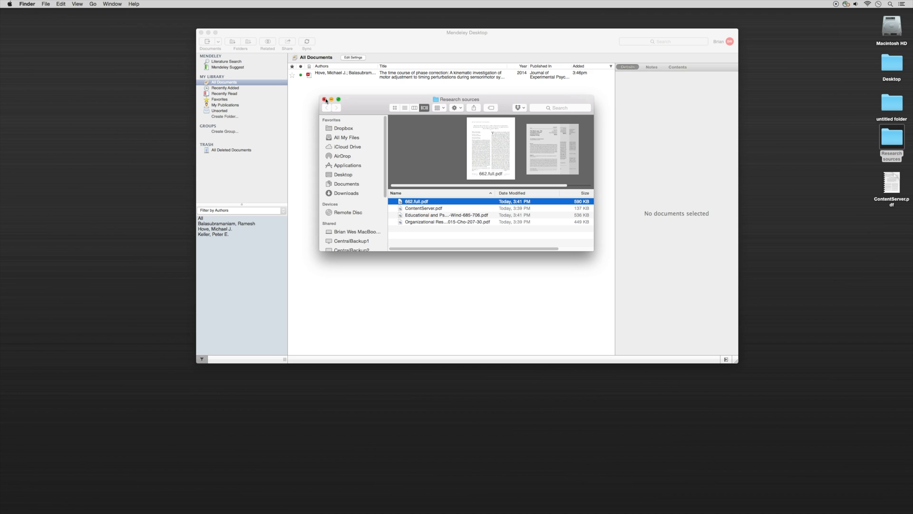
left_click(325, 99)
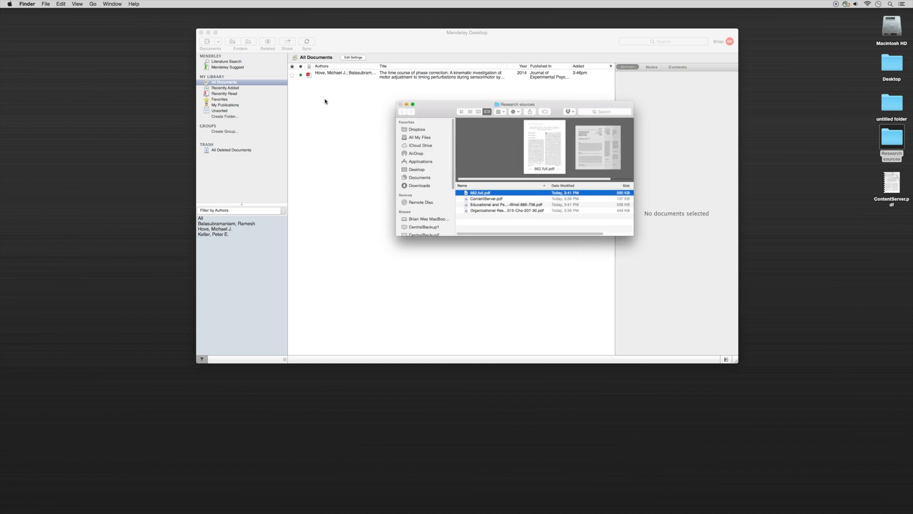
left_click(857, 125)
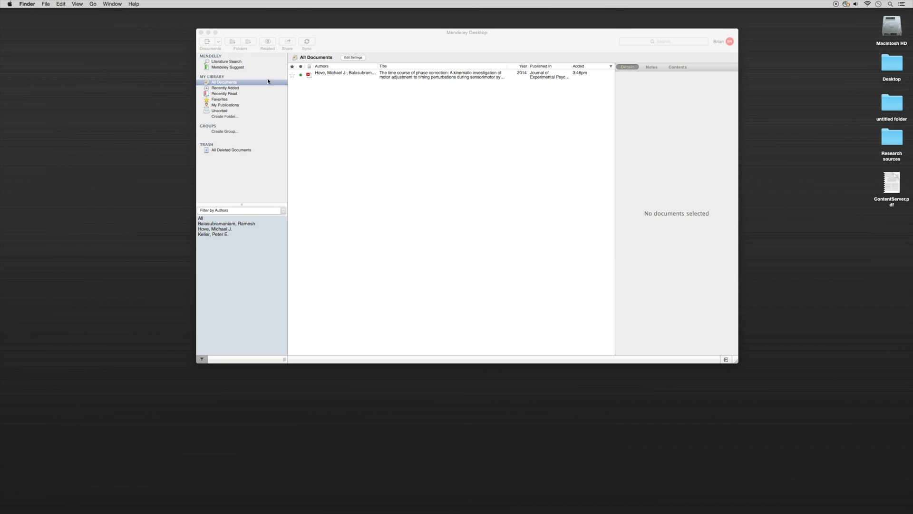
- Import all four Research sources PDFs through File > Add Files
left_click(326, 44)
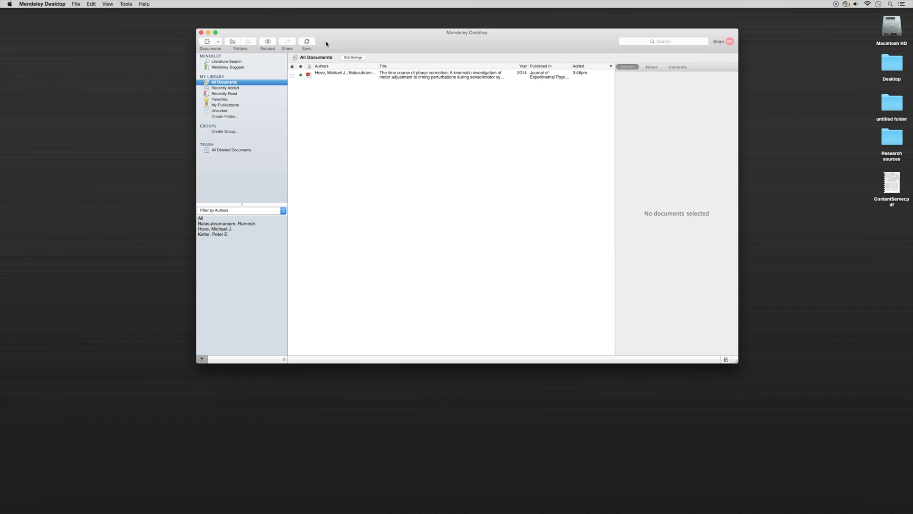
left_click(77, 5)
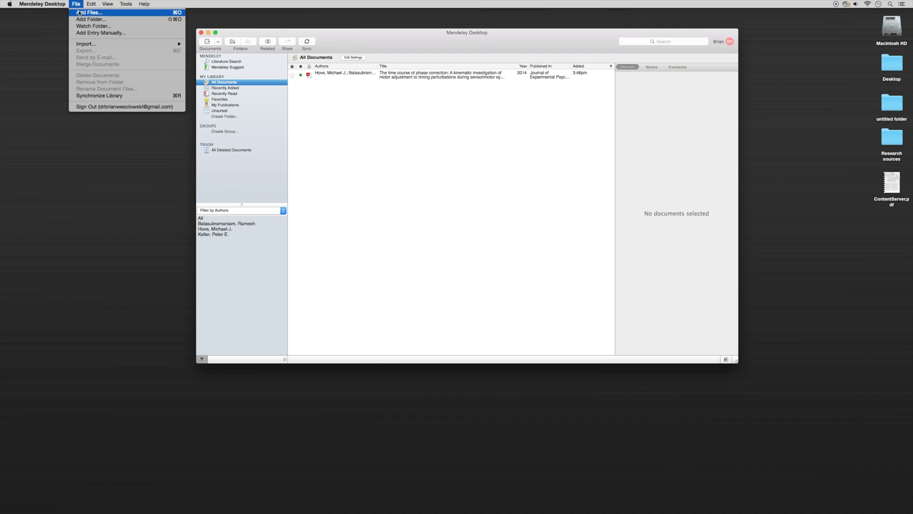
left_click(79, 13)
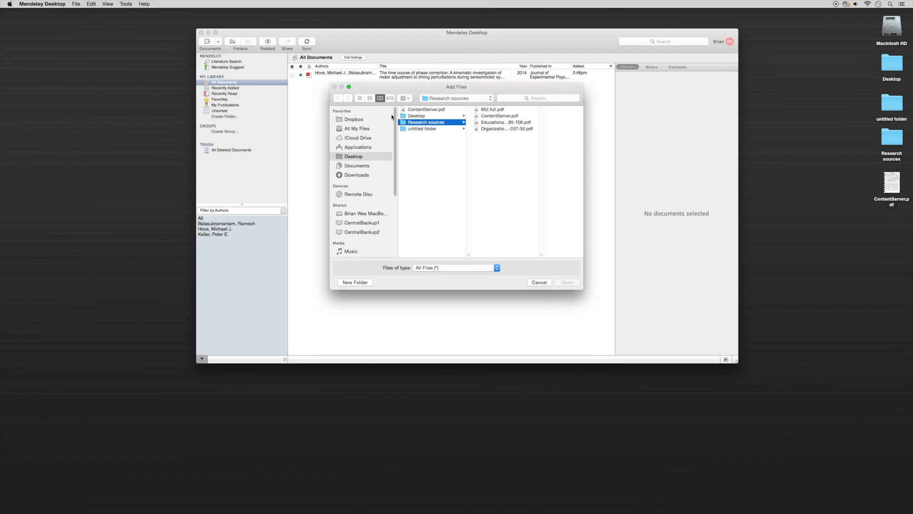
left_click(494, 109)
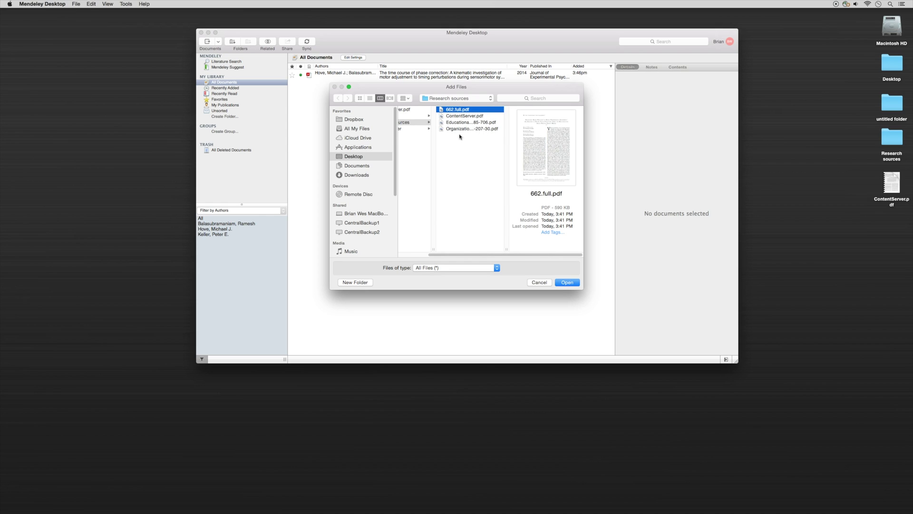
left_click(462, 129, "shift")
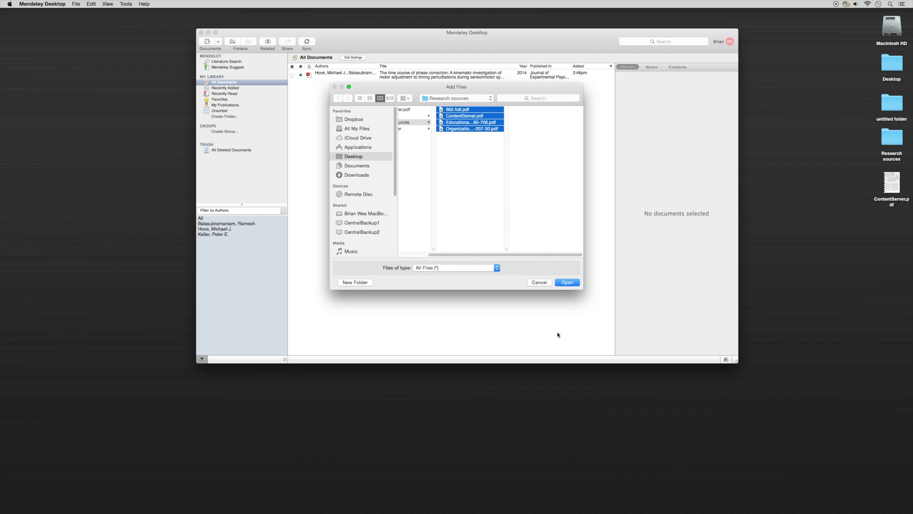
left_click(568, 283)
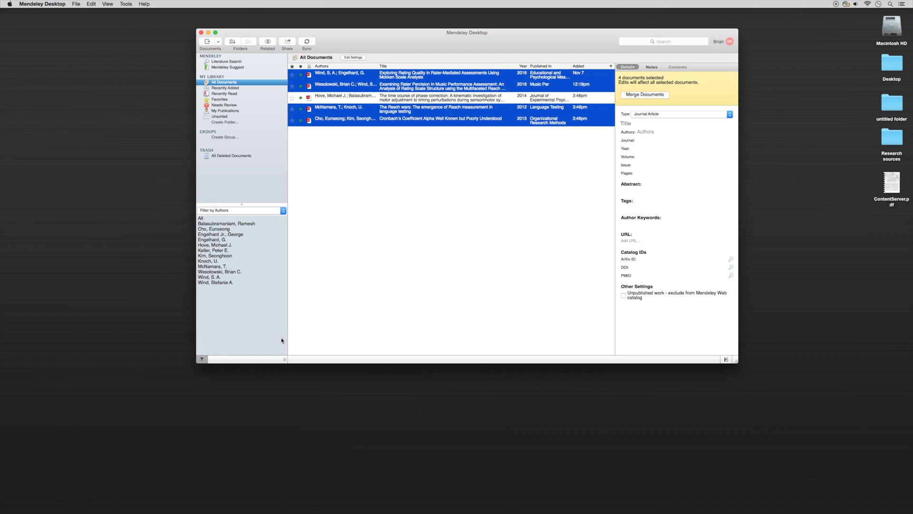
- Open the Wind and Engelhard 2016 Mokken scale paper in the reader, zoomed out
left_click(20, 487)
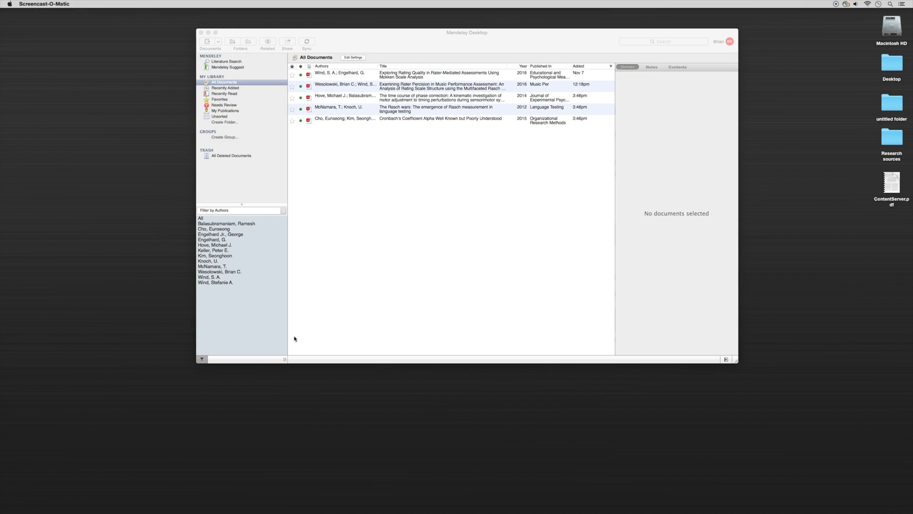
left_click(420, 192)
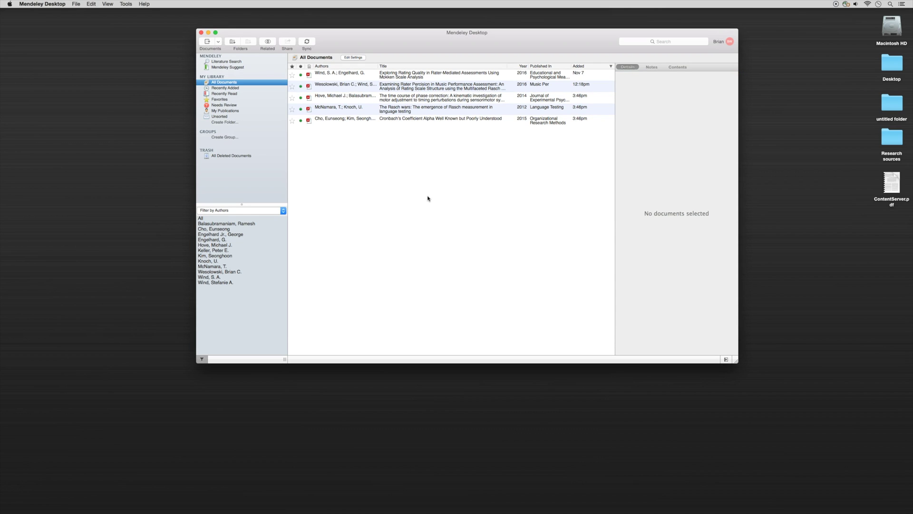
left_click(414, 75)
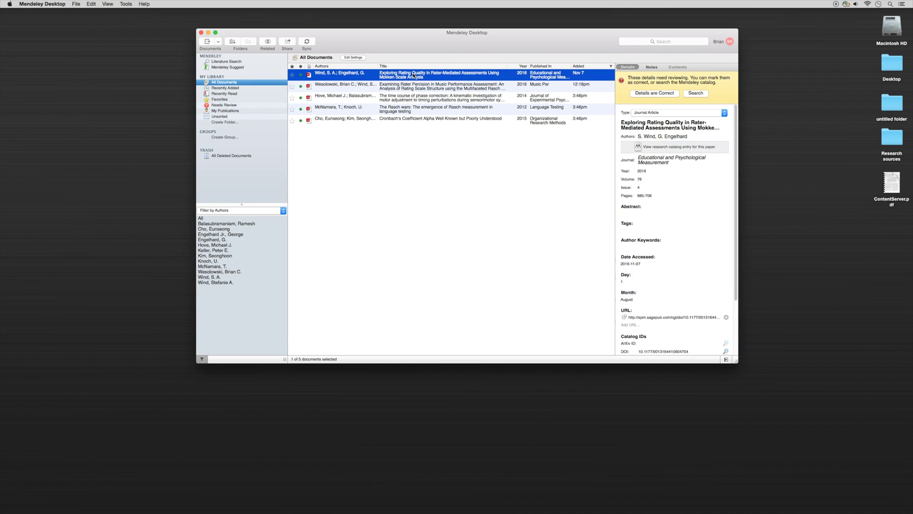
double_click(414, 75)
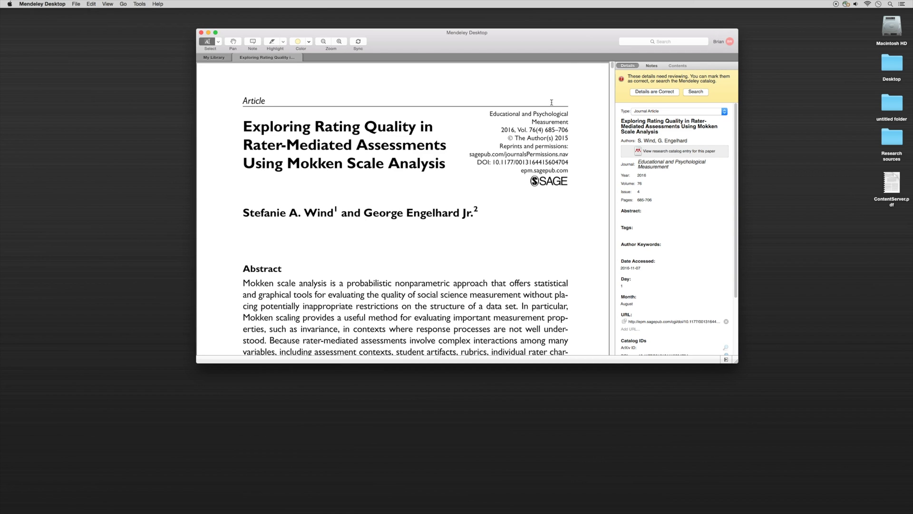
left_click(323, 42)
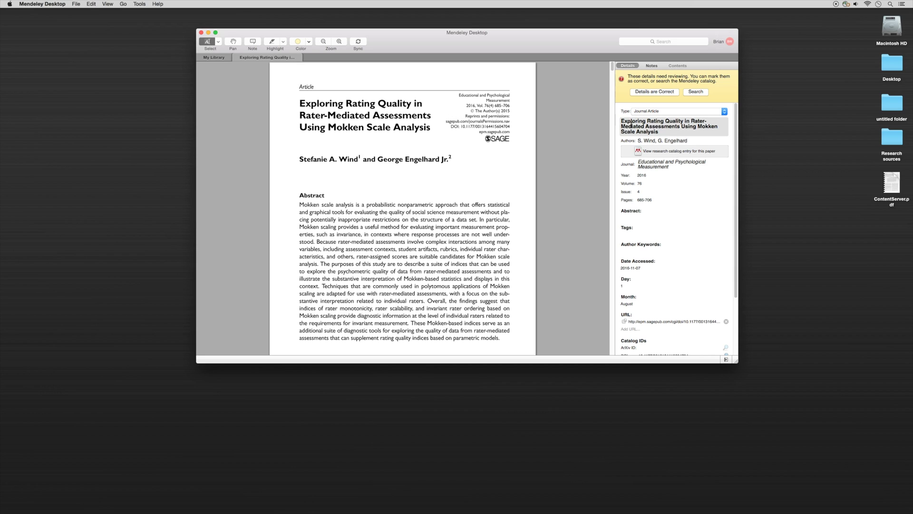
left_click(658, 123)
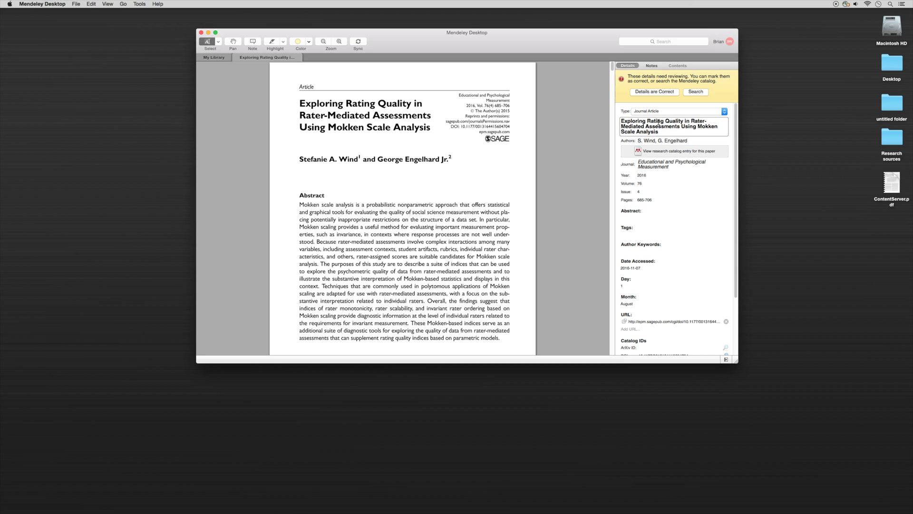
- Lowercase Rating, Quality, Rater, Mediated, Assessments and Using to put the title in sentence case
key("BackSpace")
type("r")
key("BackSpace")
type("q")
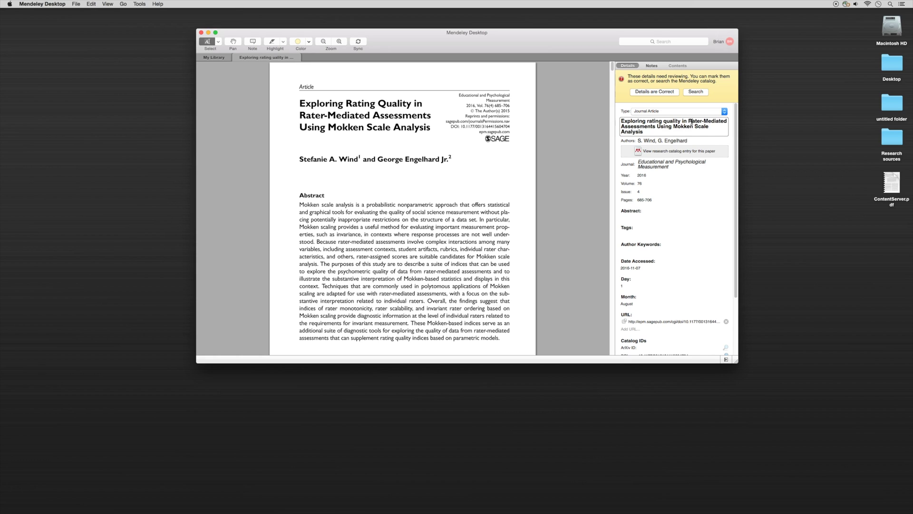
key("BackSpace")
type("r")
key("BackSpace")
type("m")
key("BackSpace")
type("a")
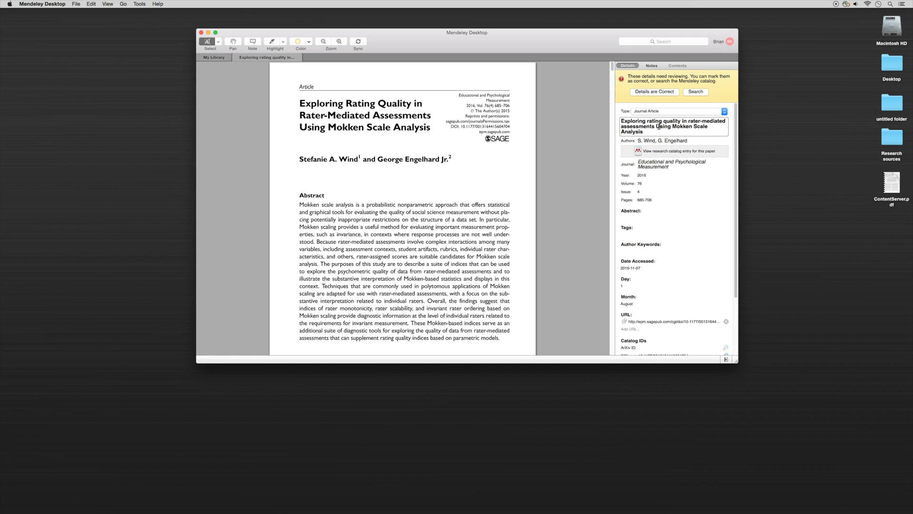
key("BackSpace")
type("u")
- Expand the authors to Wind, Stefanie A. and Engelhard, George
left_click(649, 141)
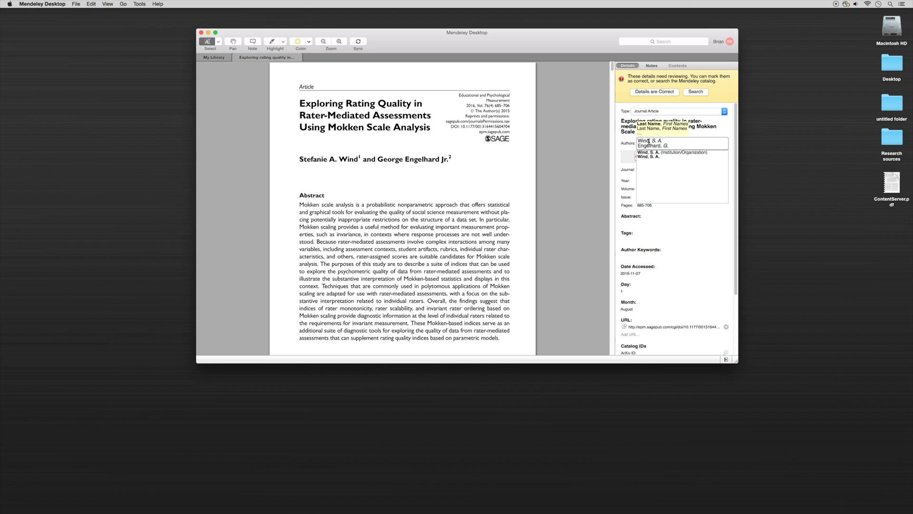
left_click(661, 140)
key("BackSpace")
key("BackSpace")
key("BackSpace")
type("tefanie")
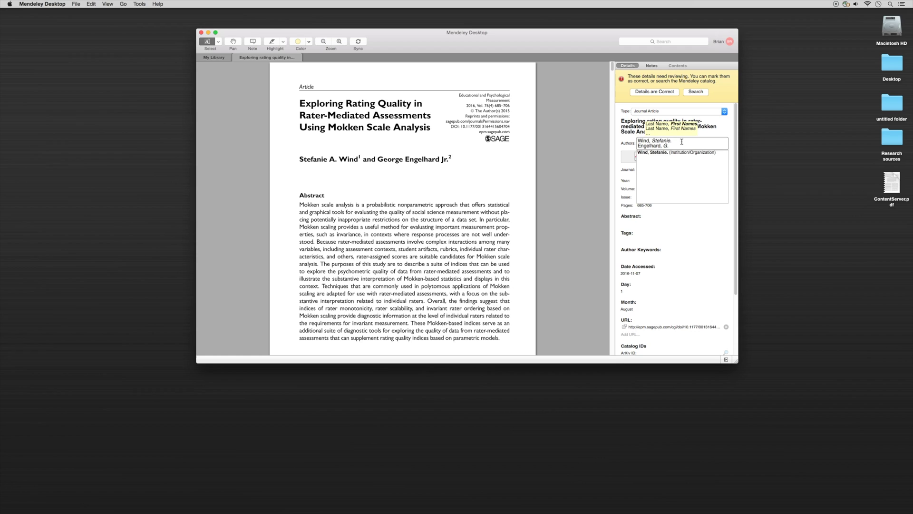
type(" A")
left_click(680, 146)
type("eorg")
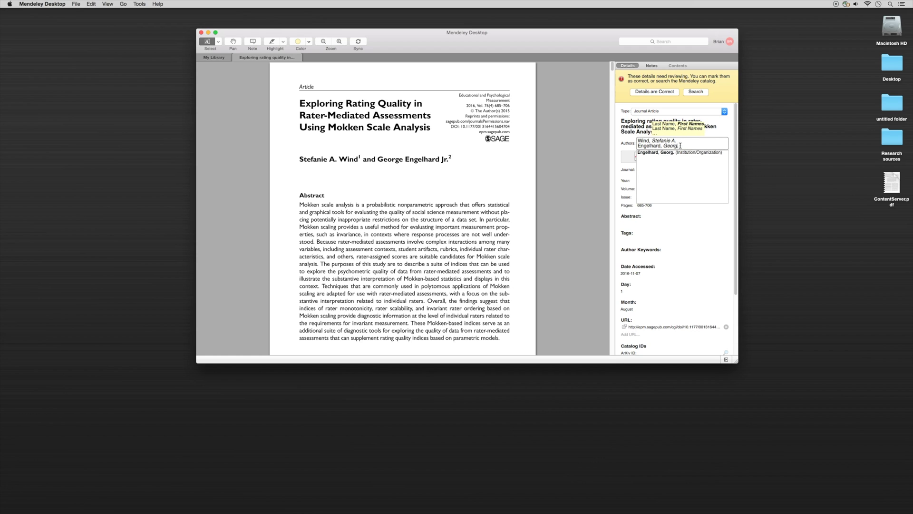
type("e.")
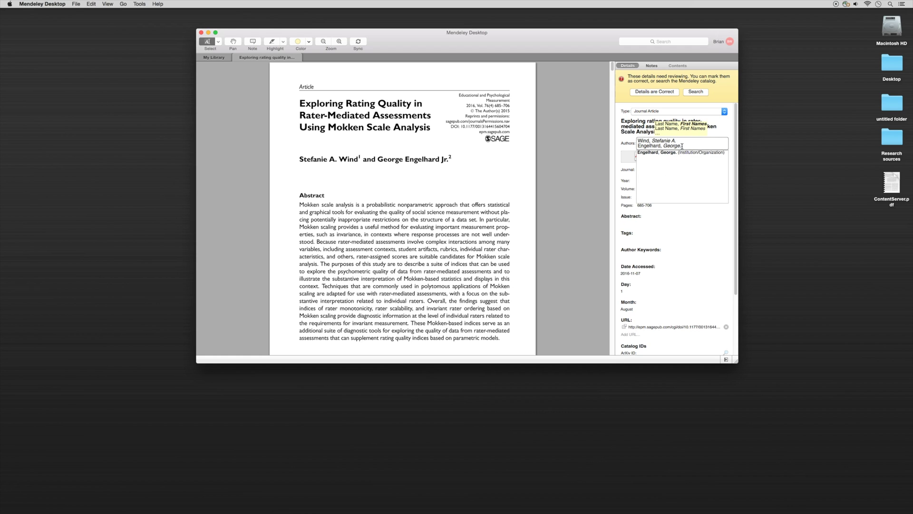
key("Return")
- Check the Journal, Volume and Issue fields
left_click(675, 170)
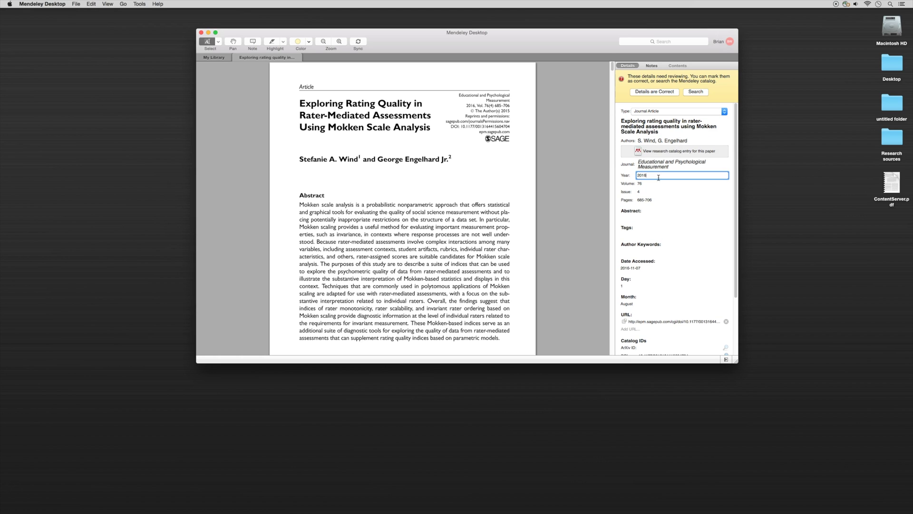
left_click(645, 183)
left_click(645, 191)
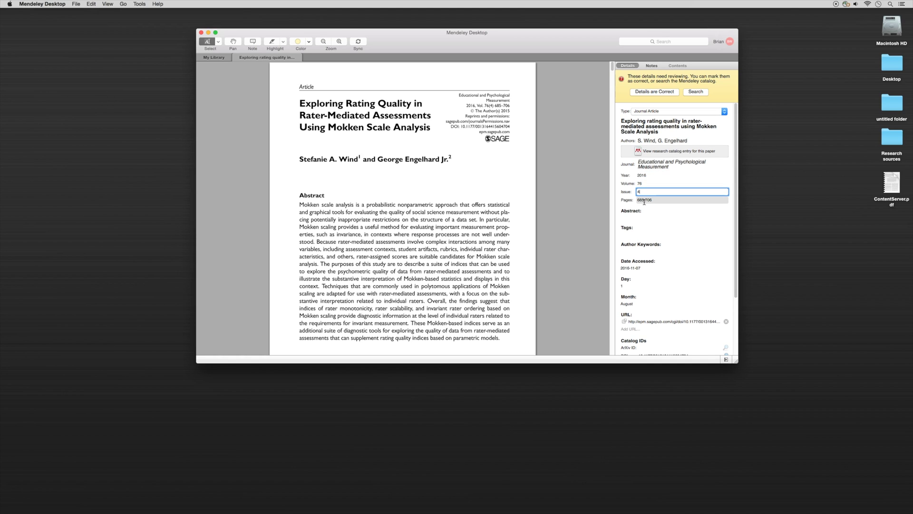
- Copy the abstract paragraph from the PDF and paste it into the empty Abstract field
scroll(294, 193, "down", 2)
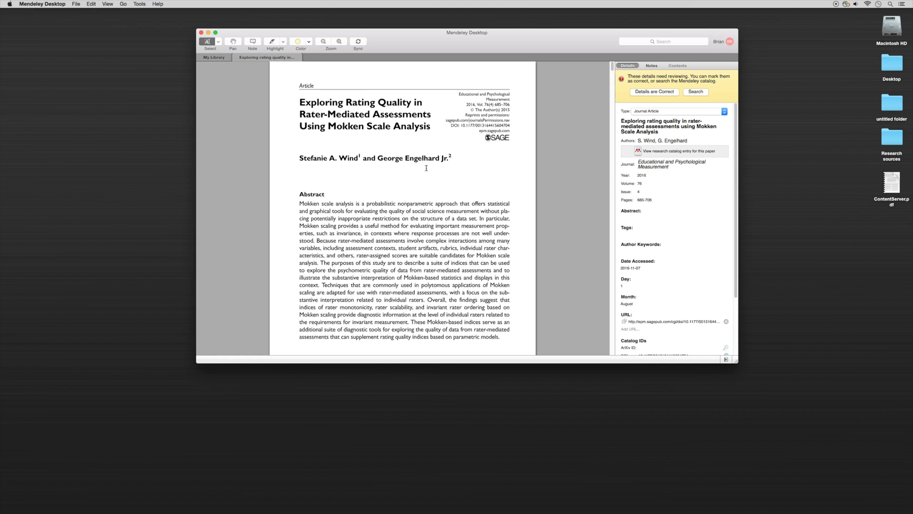
left_click_drag(301, 195, 500, 329)
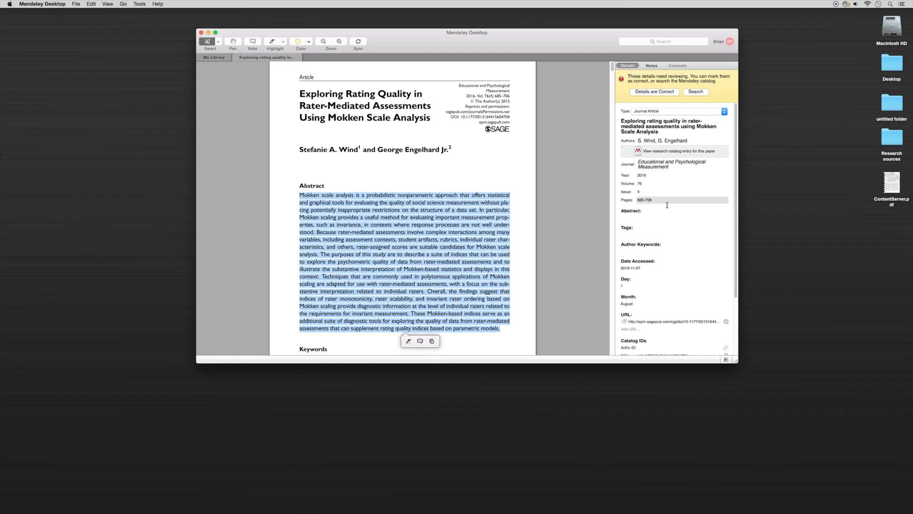
left_click(648, 216)
key("super+v")
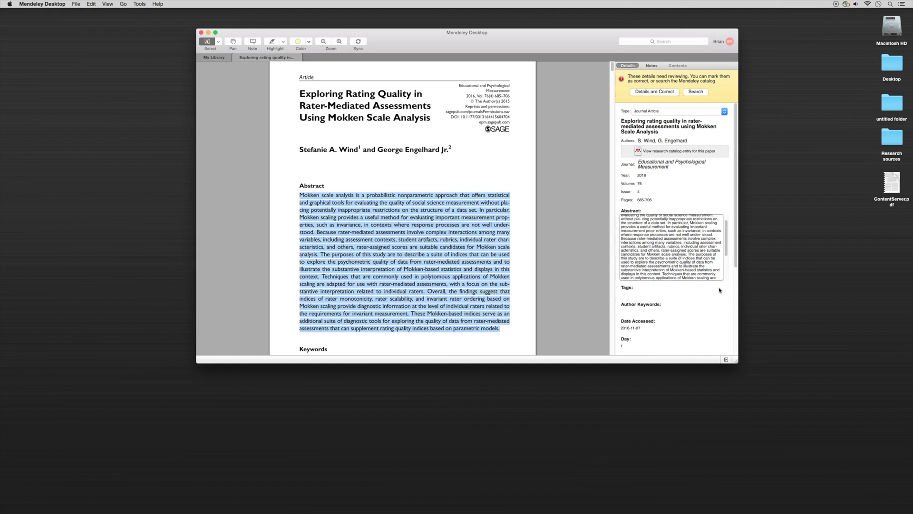
scroll(720, 288, "down", 5)
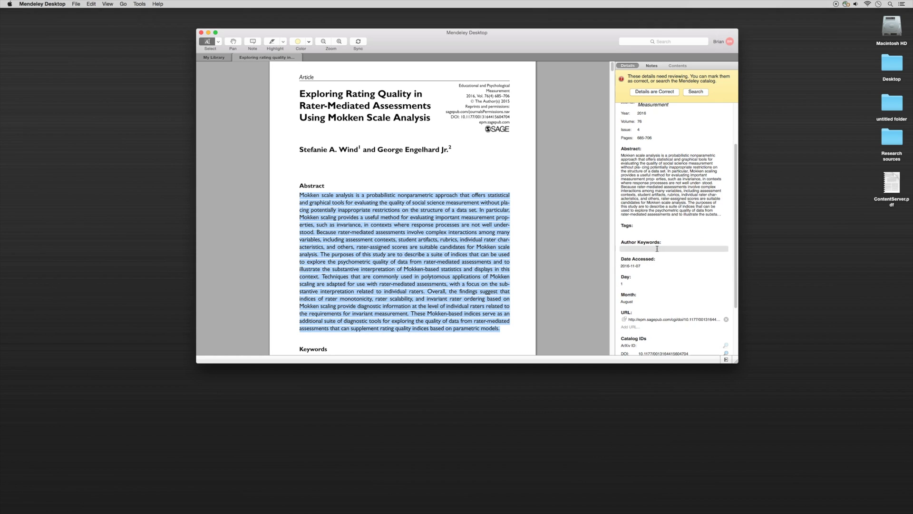
scroll(676, 200, "up", 5)
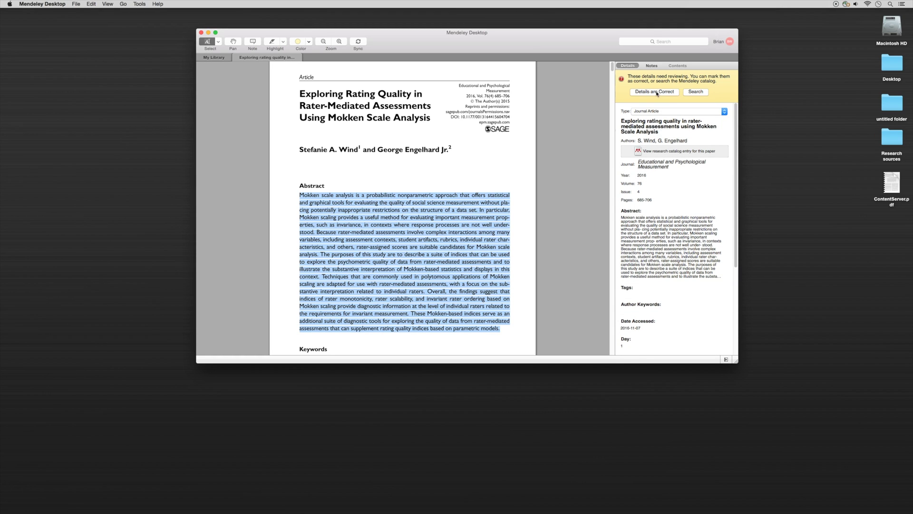
- Confirm the Wind and Engelhard metadata with the Details are Correct button
left_click(646, 93)
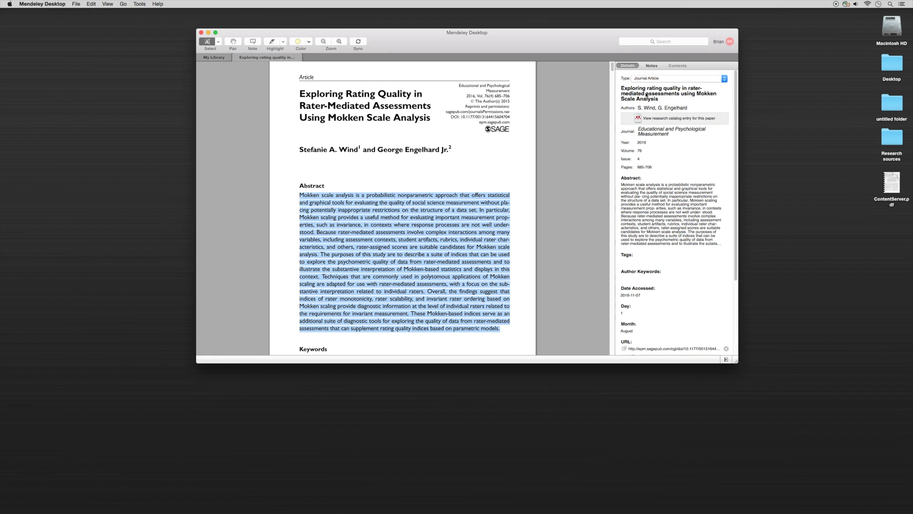